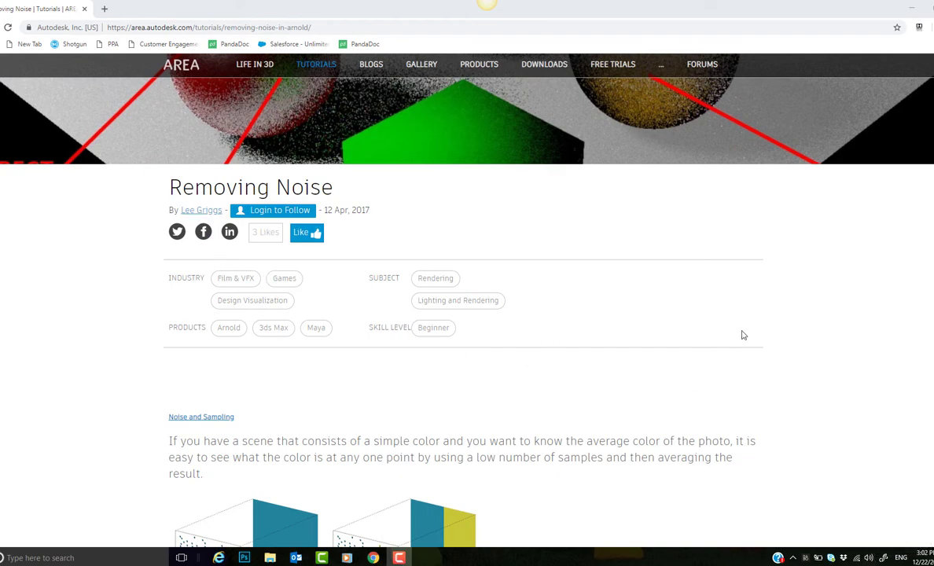
Add the builtin diffuse_direct and diffuse_indirect AOVs to a new EXR output file in Render Setup.
scroll(751, 316, down, 8)
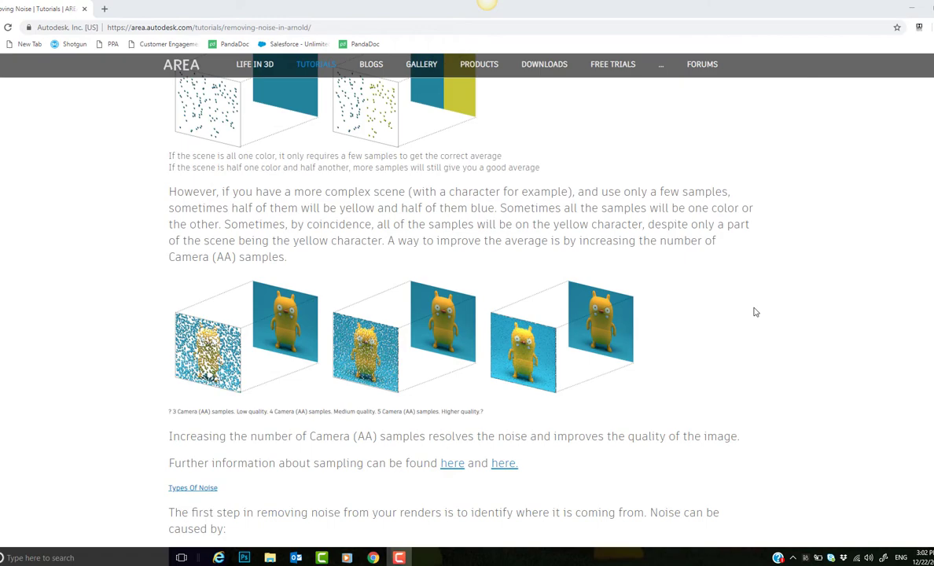
scroll(753, 312, down, 10)
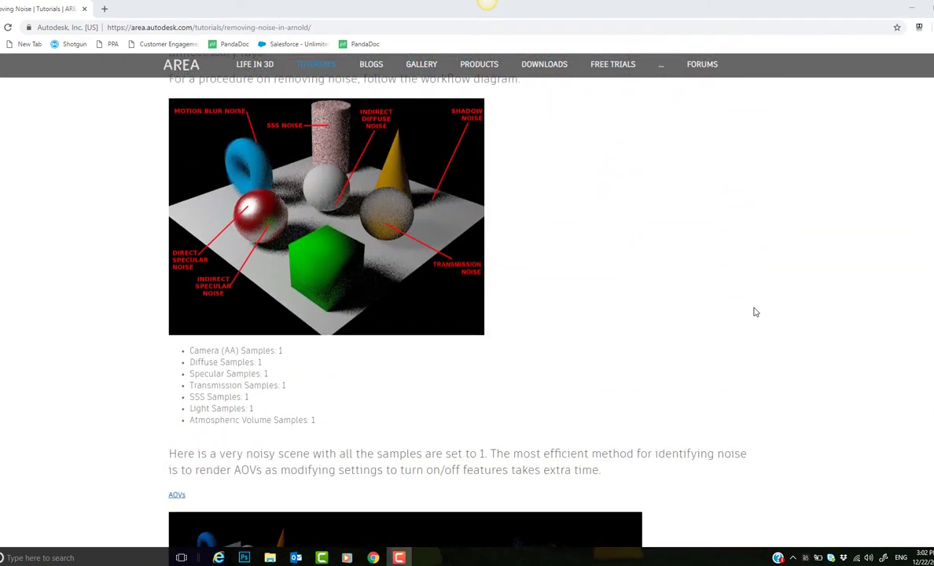
scroll(753, 312, up, 4)
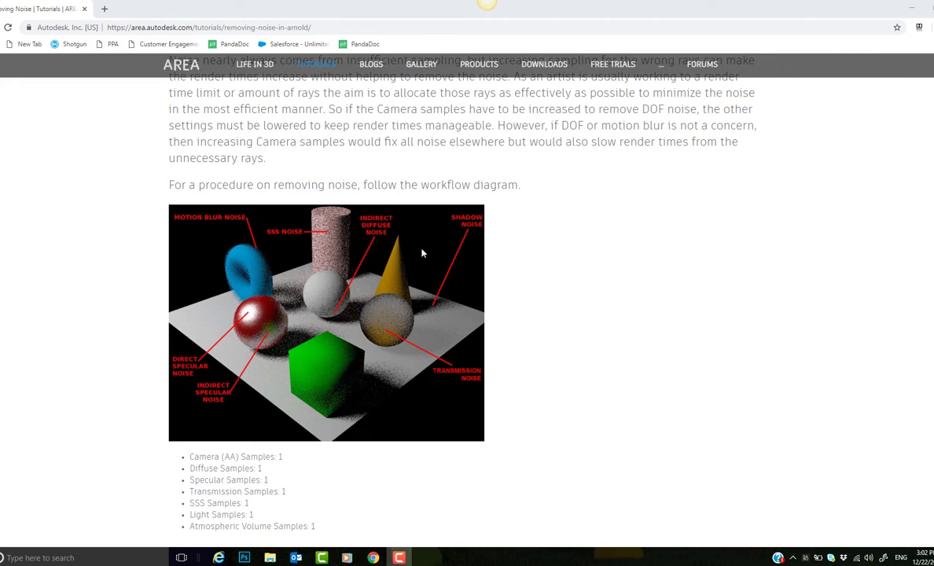
scroll(723, 419, down, 2)
scroll(723, 419, down, 2)
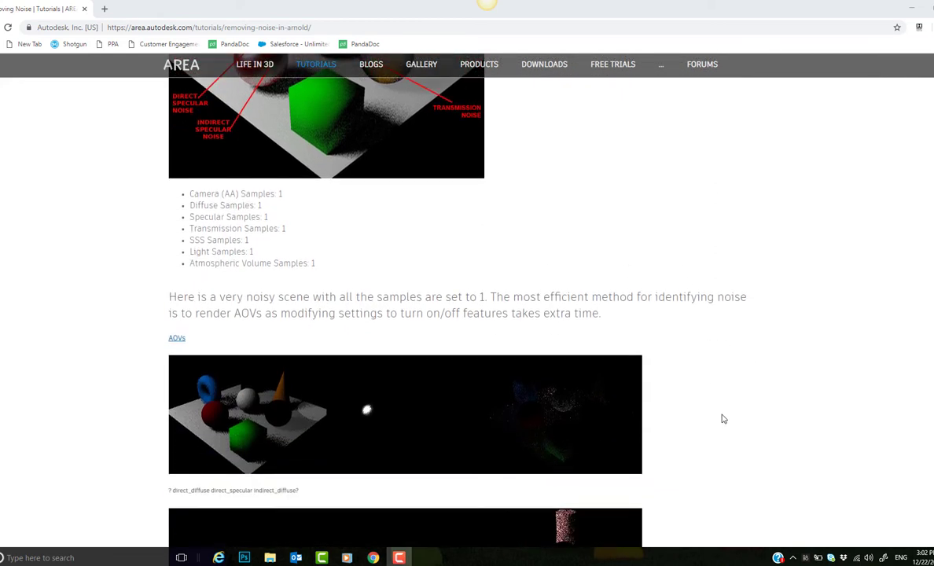
scroll(722, 418, down, 9)
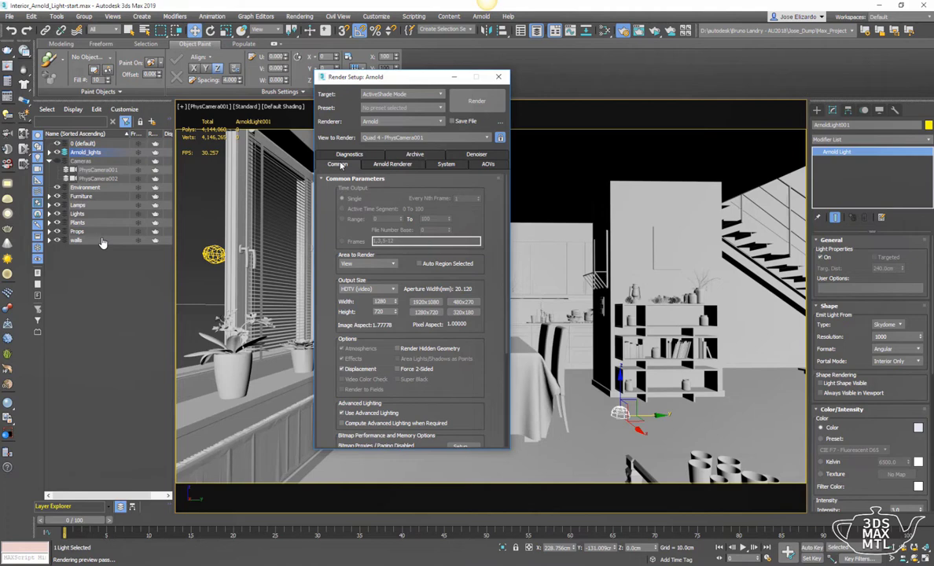
click(488, 163)
click(328, 227)
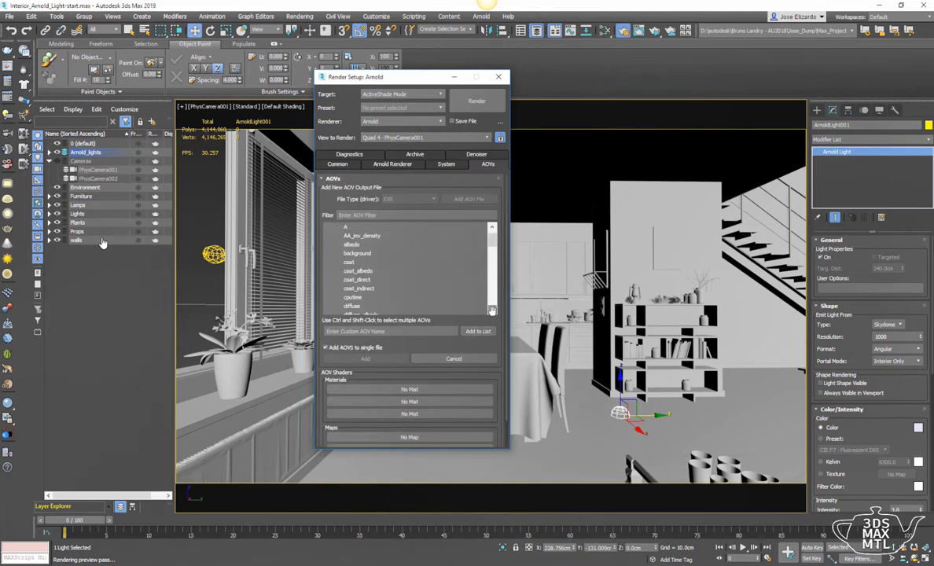
scroll(386, 267, down, 2)
click(362, 297)
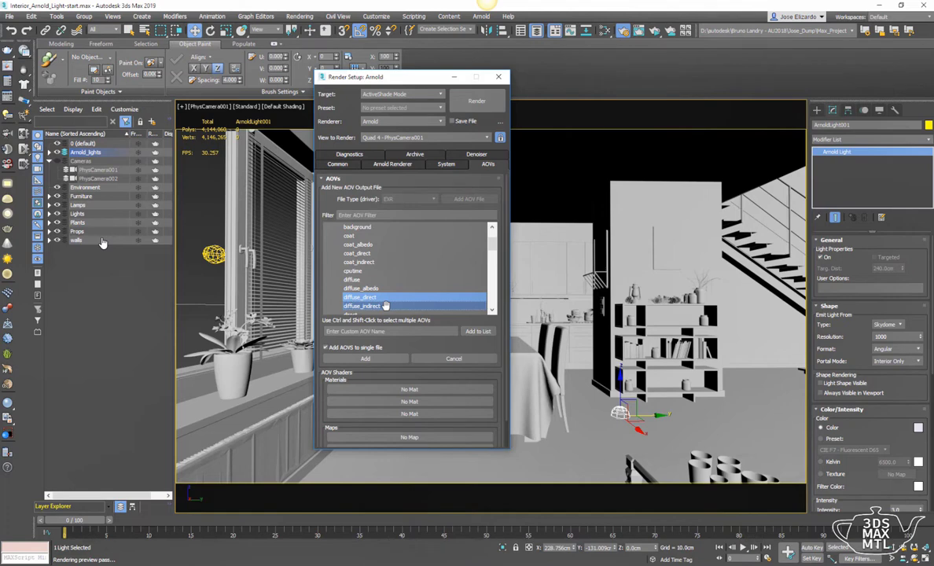
click(366, 358)
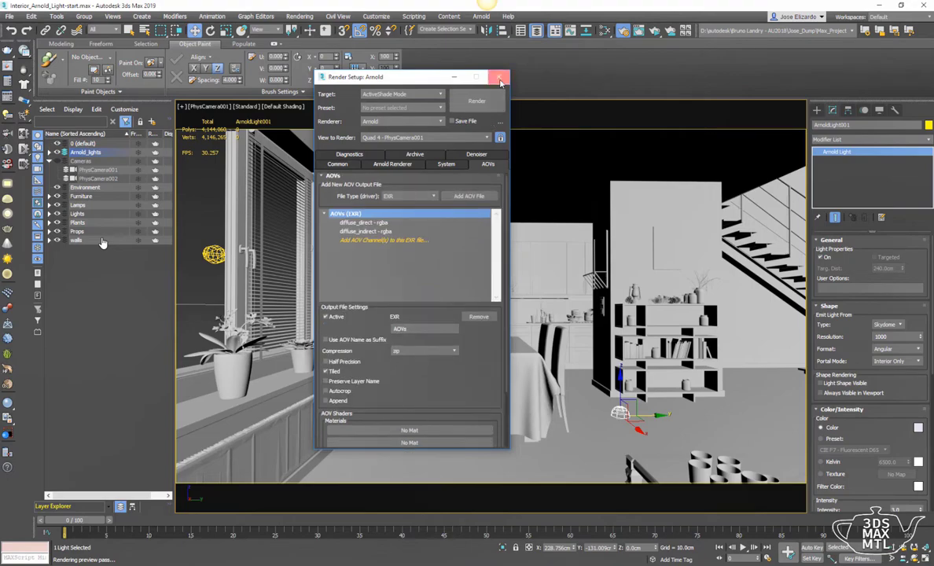
Close Render Setup and switch ActiveShade between diffuse_direct and diffuse_indirect, ending on diffuse_direct.
click(500, 81)
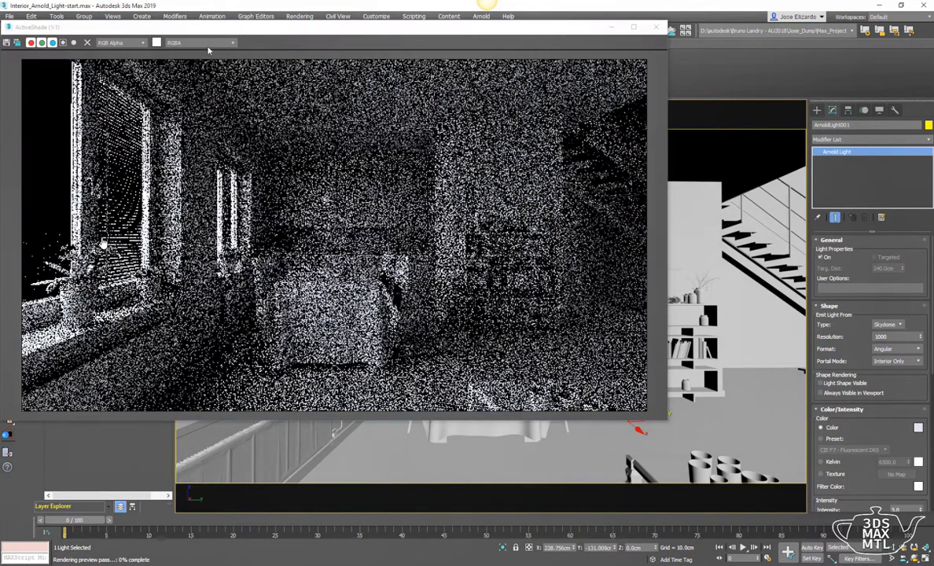
click(212, 42)
click(214, 58)
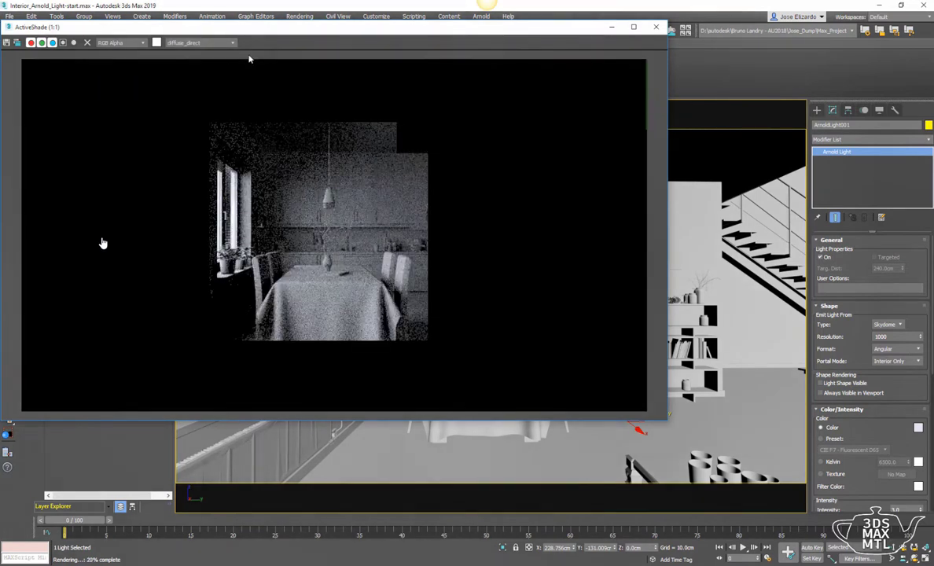
click(211, 44)
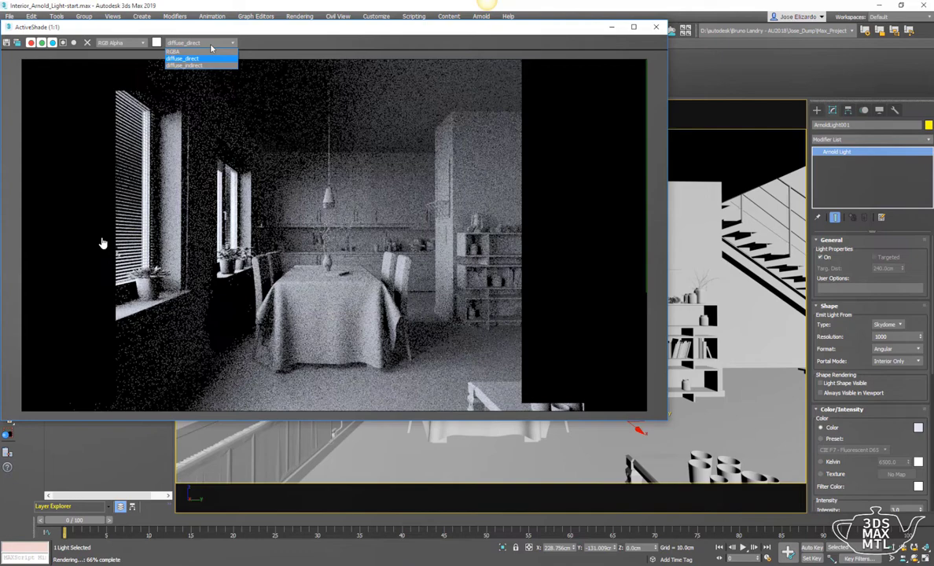
click(193, 65)
click(200, 44)
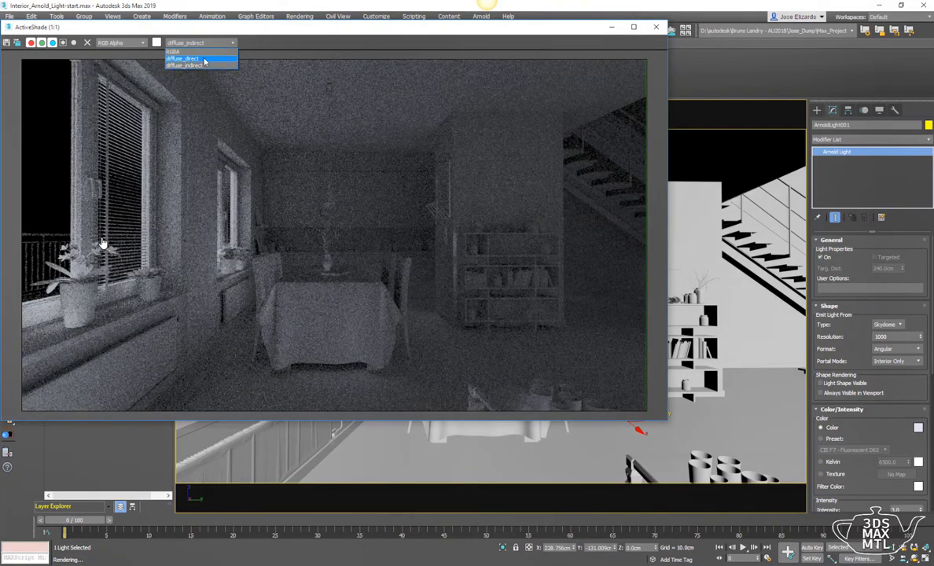
click(202, 59)
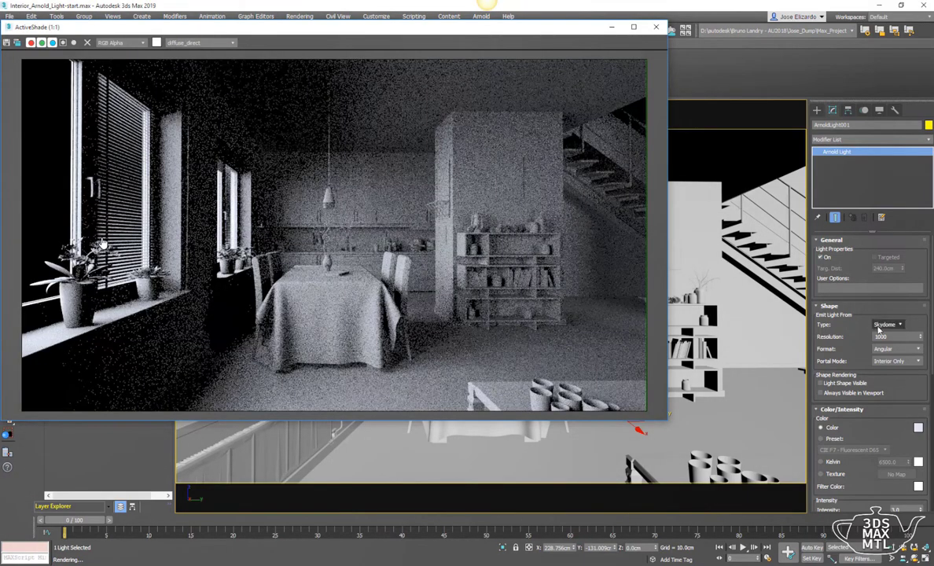
drag(880, 330, 853, 292)
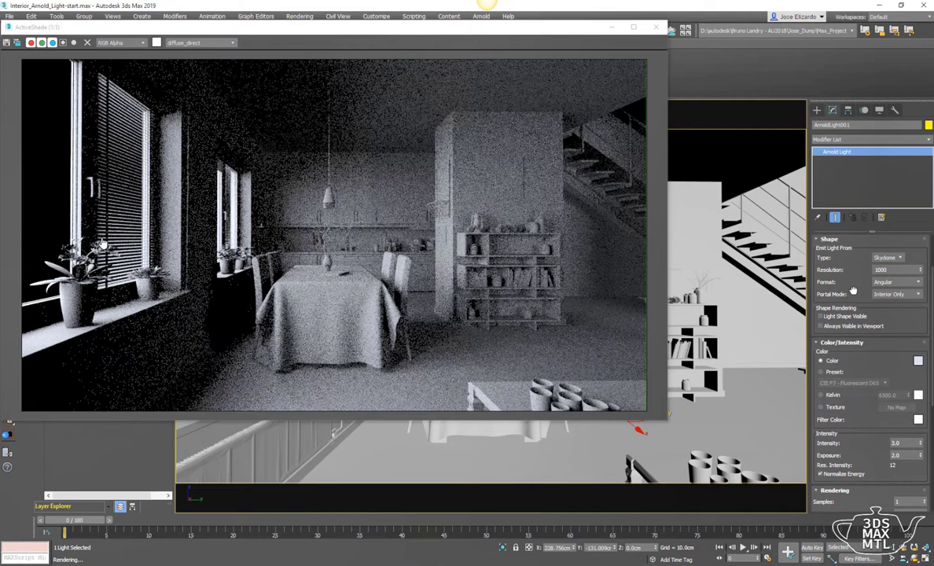
Set the Arnold skydome light's Samples to 8 and zoom into the ActiveShade render to check noise.
scroll(853, 291, down, 5)
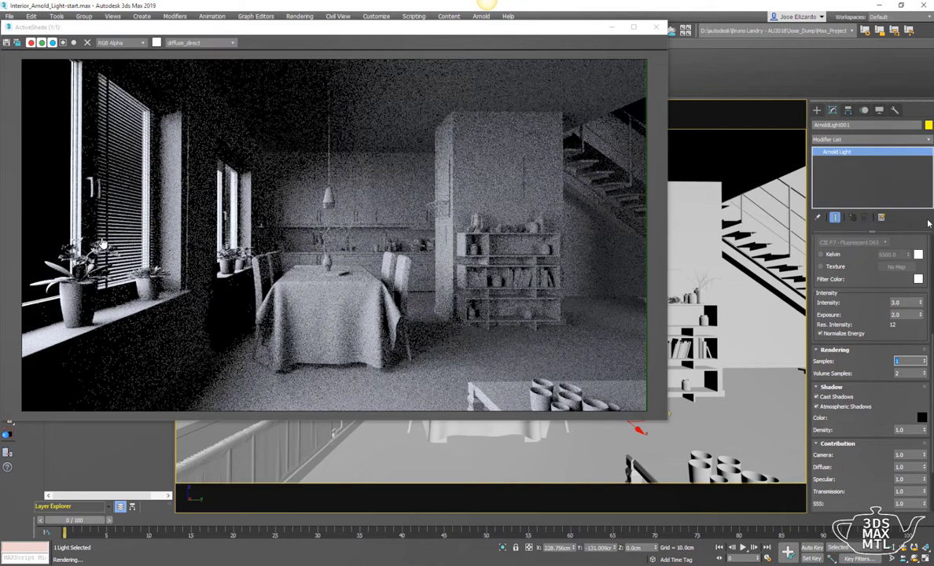
text(8)
key(Return)
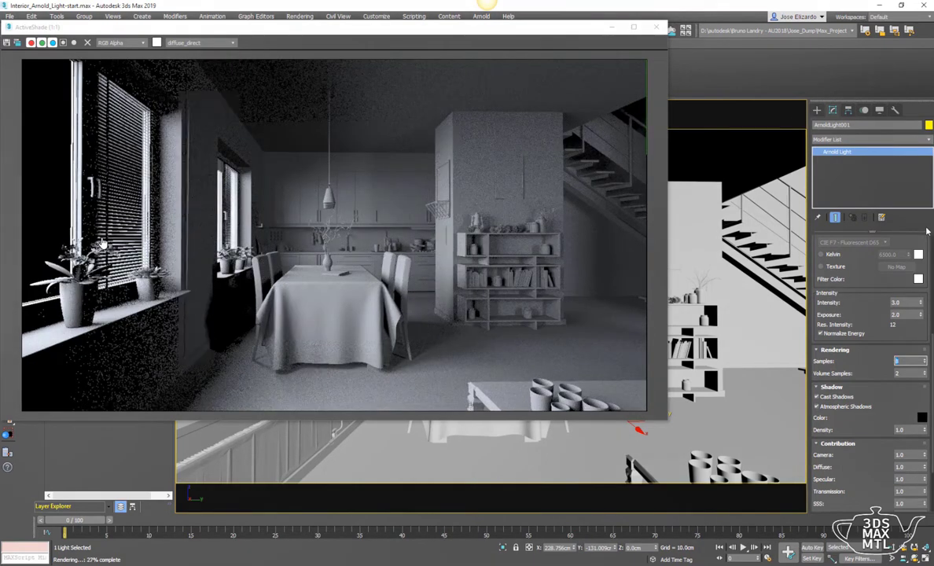
click(331, 191)
scroll(332, 191, up, 2)
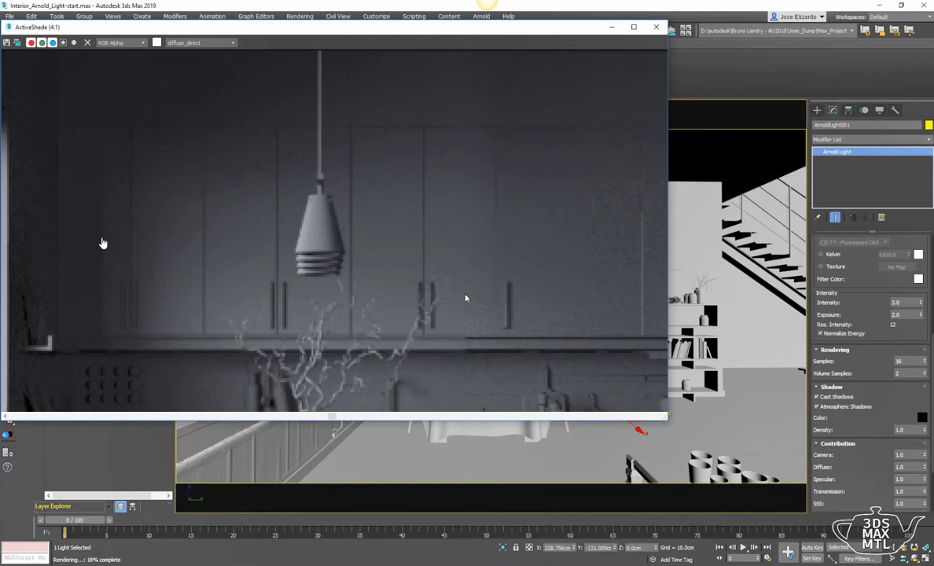
scroll(465, 299, down, 1)
scroll(477, 298, down, 1)
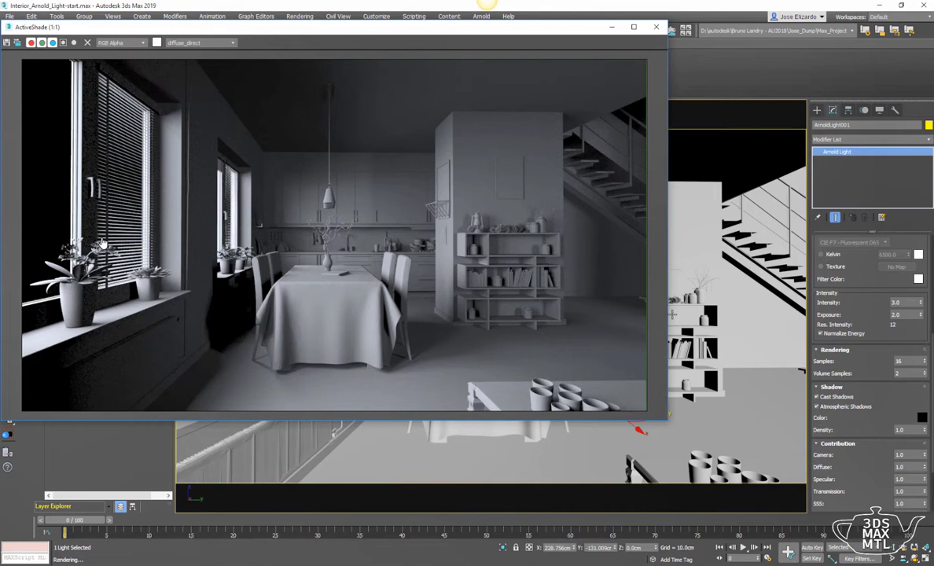
Show the diffuse_indirect pass in ActiveShade and nudge the render window down and right.
click(193, 43)
click(203, 63)
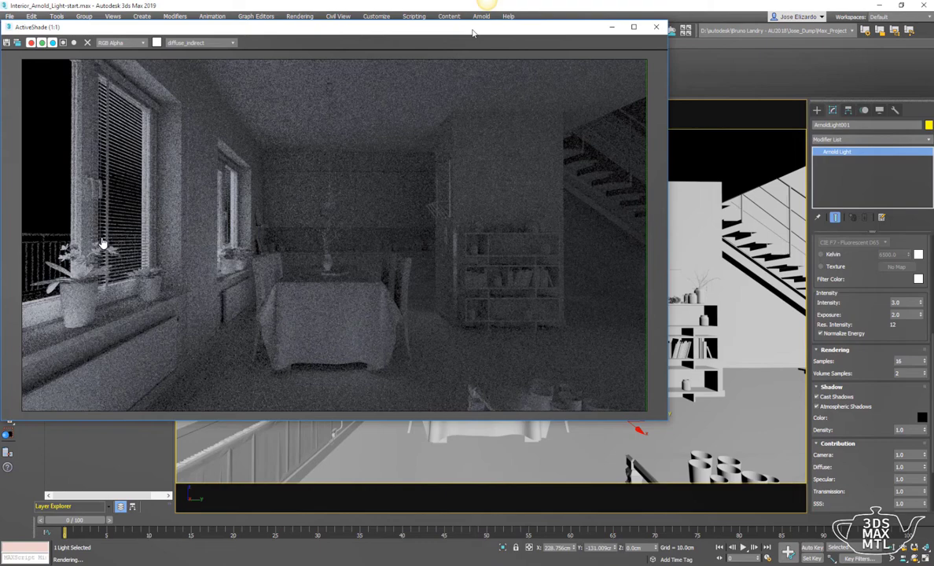
drag(441, 30, 459, 57)
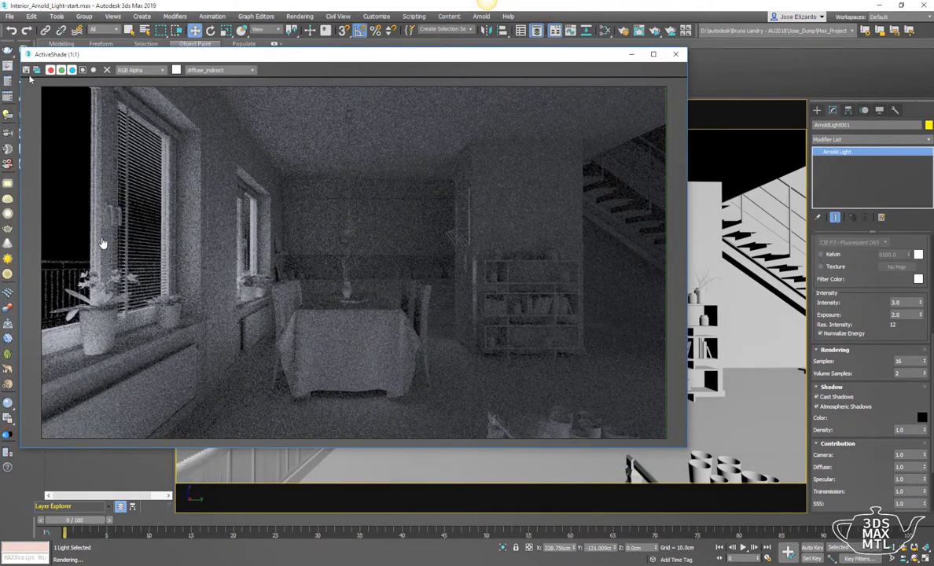
Clone the diffuse_indirect render, raise Arnold's Diffuse samples, and place the clone beside the live render.
click(36, 70)
mouse_move(174, 53)
mouse_down()
mouse_move(330, 126)
mouse_move(405, 231)
mouse_up()
click(578, 30)
click(393, 165)
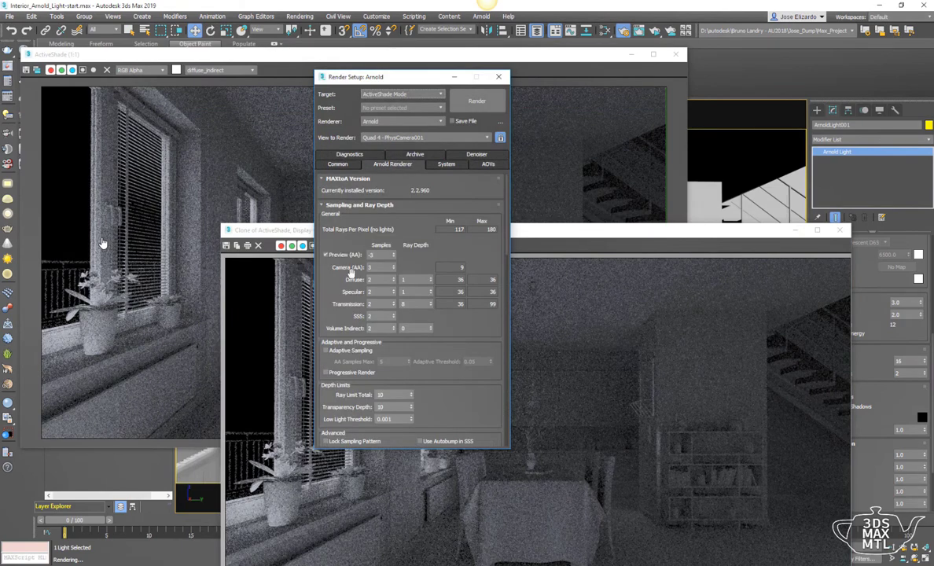
scroll(351, 271, down, 1)
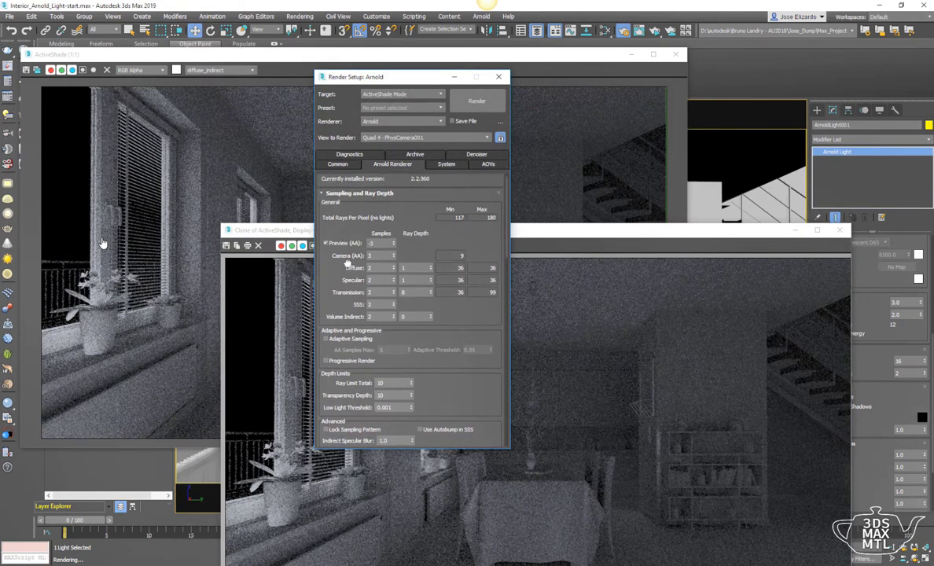
click(381, 266)
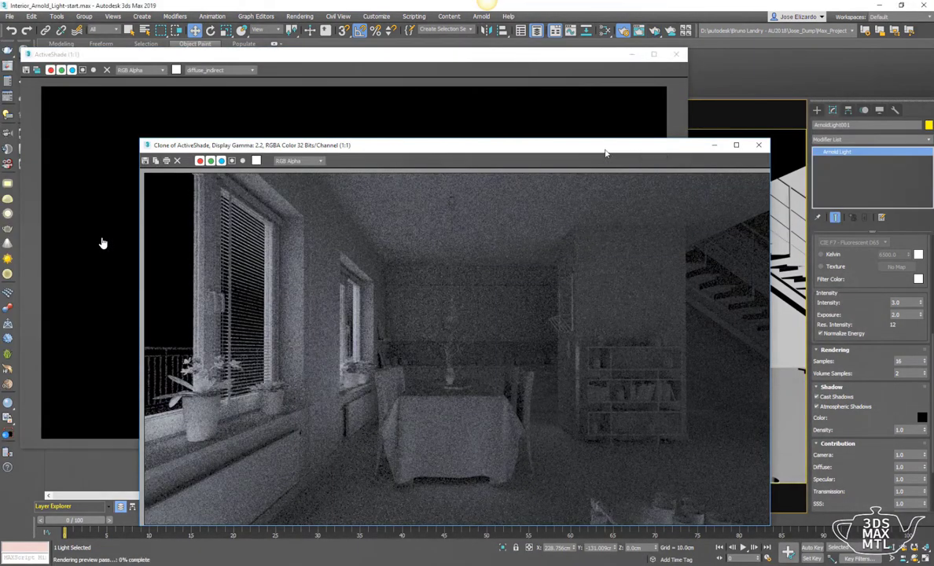
mouse_move(606, 153)
mouse_down()
mouse_move(767, 229)
mouse_move(829, 287)
mouse_up()
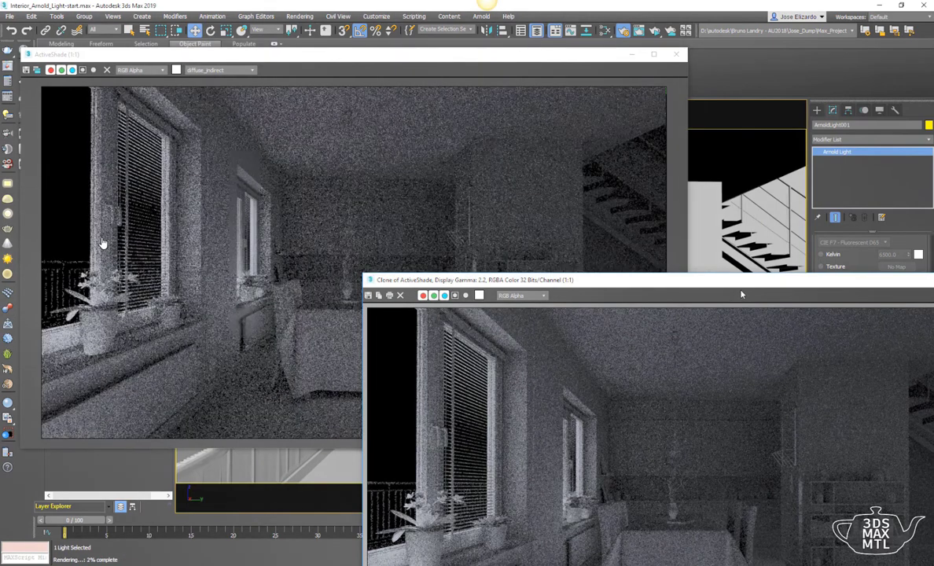
drag(740, 294, 582, 304)
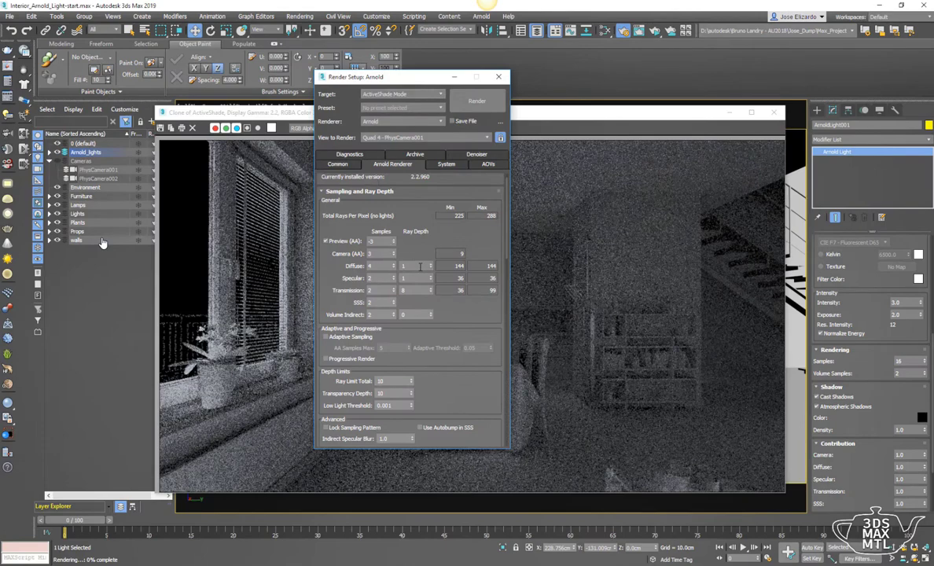
Change the Diffuse value to 4 and restart the ActiveShade render with the new settings.
double_click(420, 267)
click(615, 193)
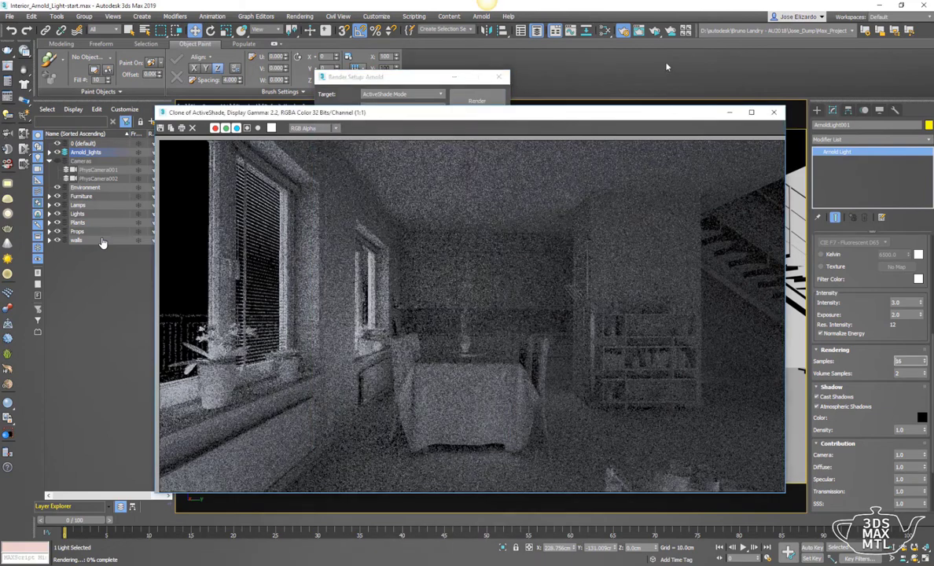
click(656, 33)
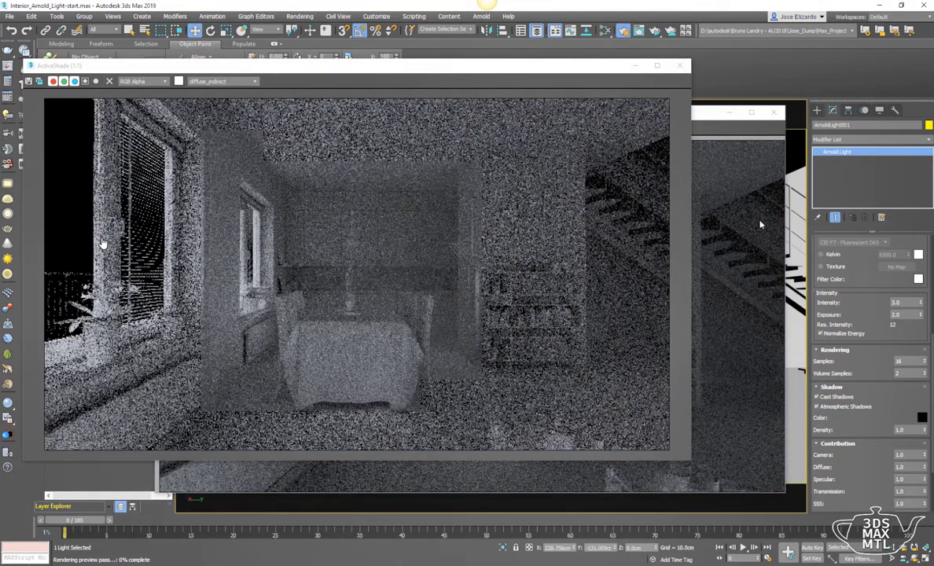
Replace the outdated clone with a fresh clone and position it beside the live render.
click(755, 225)
drag(574, 122, 767, 83)
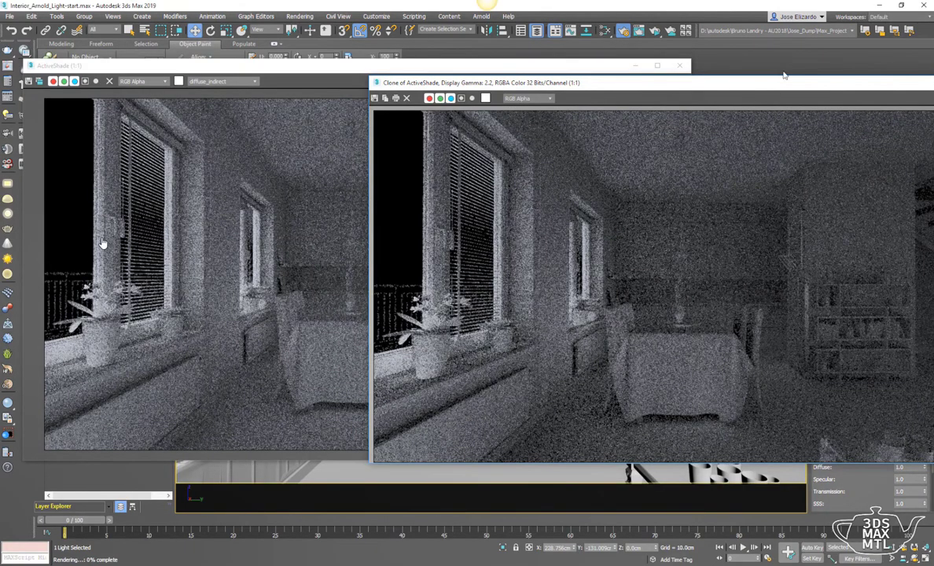
drag(812, 83, 652, 99)
click(838, 98)
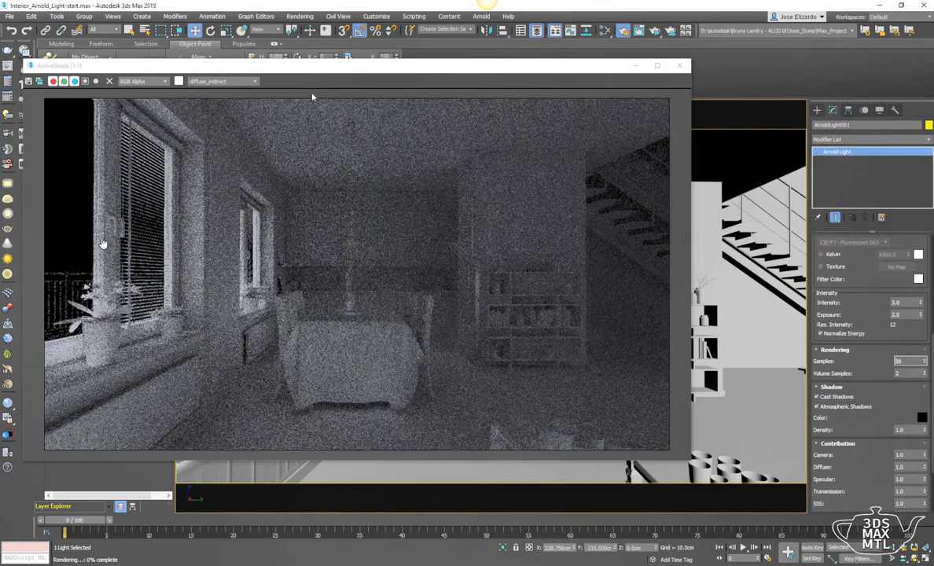
click(39, 80)
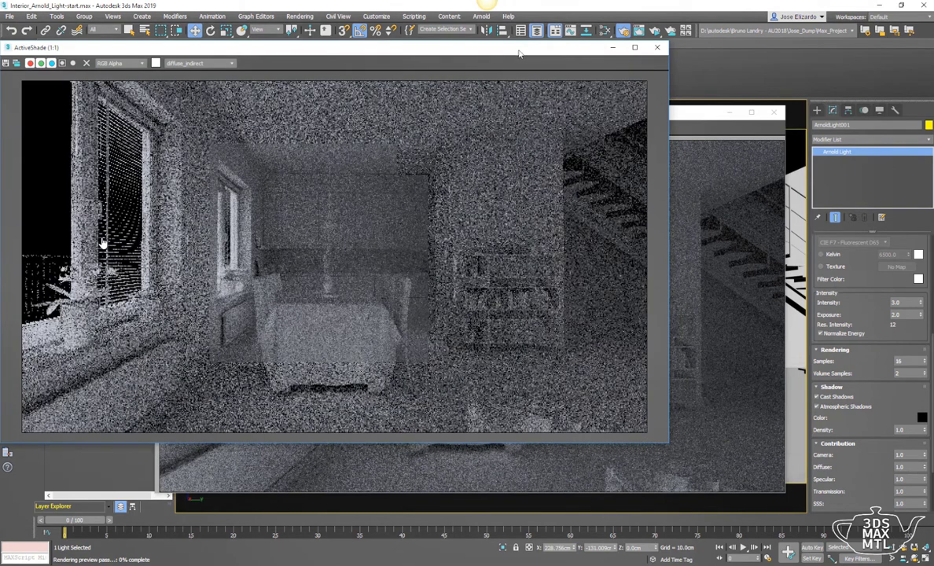
click(737, 245)
mouse_move(551, 110)
mouse_down()
mouse_move(711, 105)
mouse_move(724, 95)
mouse_up()
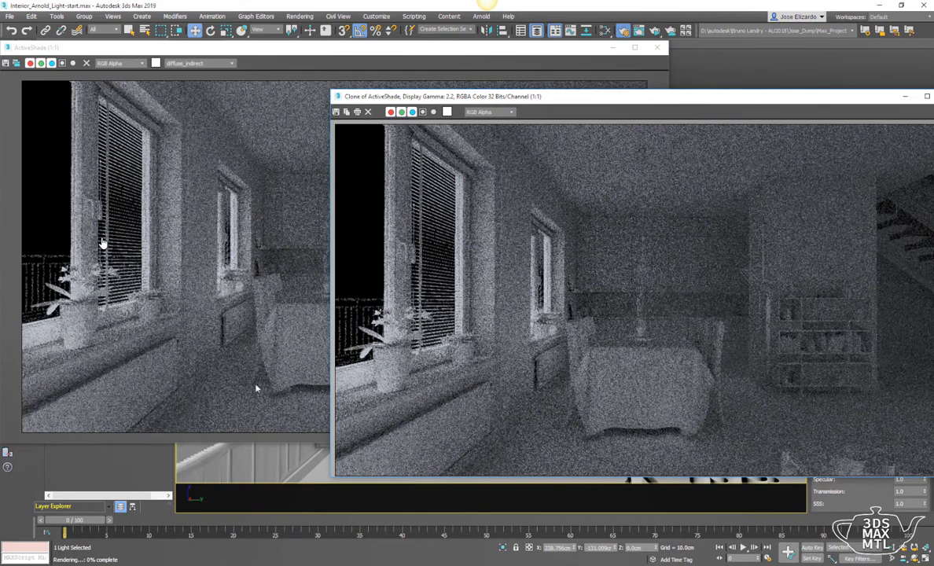
mouse_move(555, 97)
mouse_down()
mouse_move(260, 206)
mouse_move(172, 258)
mouse_move(0, 267)
mouse_up()
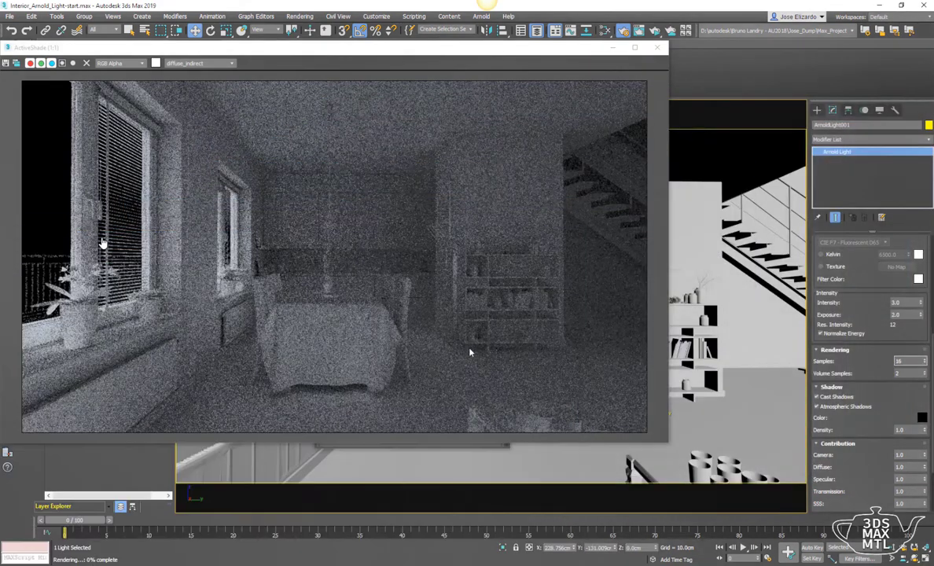
drag(308, 46, 384, 69)
Switch the ActiveShade display to the full RGBA beauty pass.
click(275, 82)
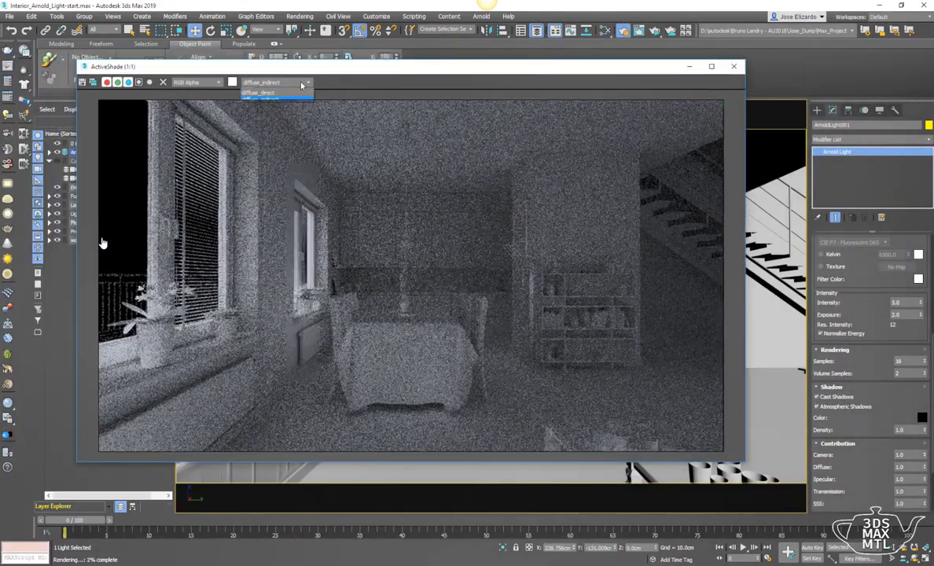
click(255, 89)
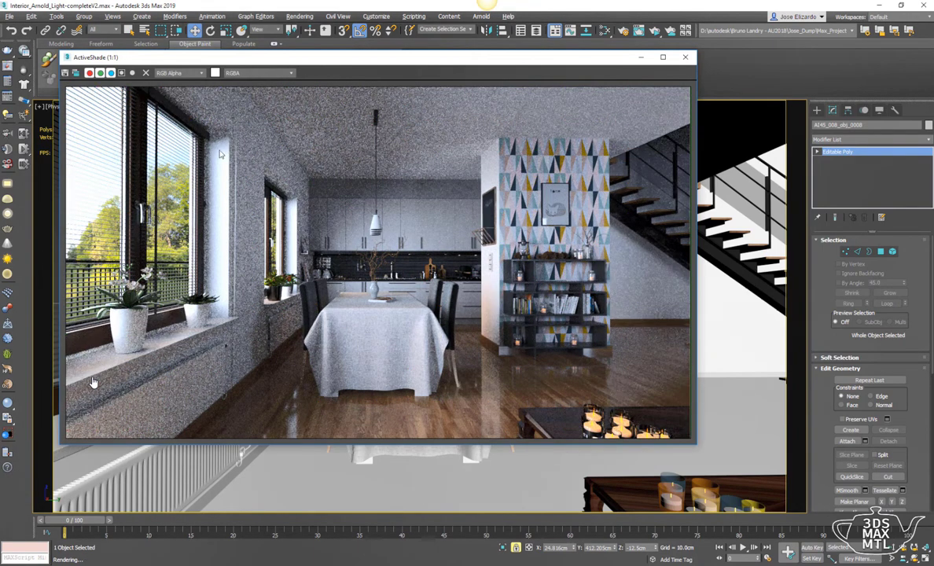
Show the specular_indirect pass in ActiveShade and clone the current render for comparison.
click(257, 74)
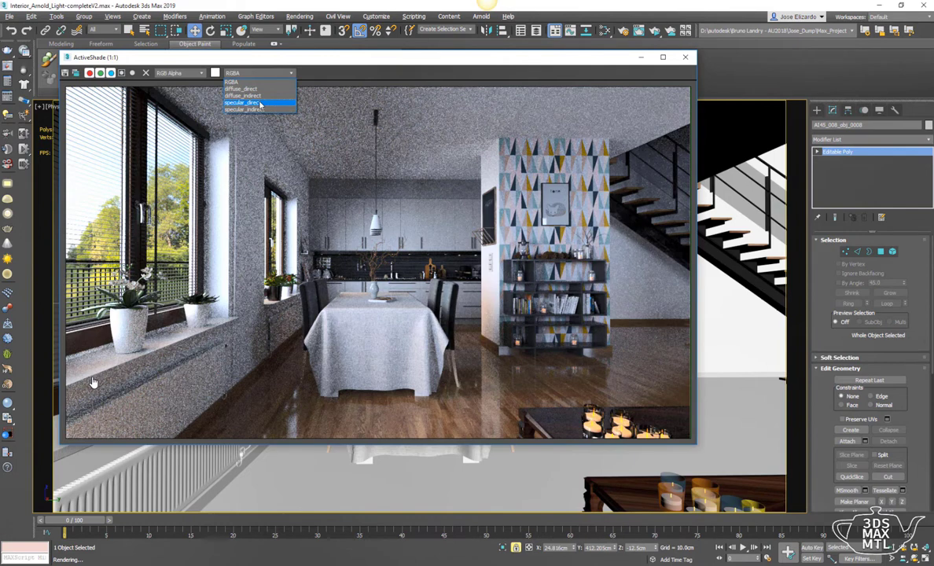
click(254, 109)
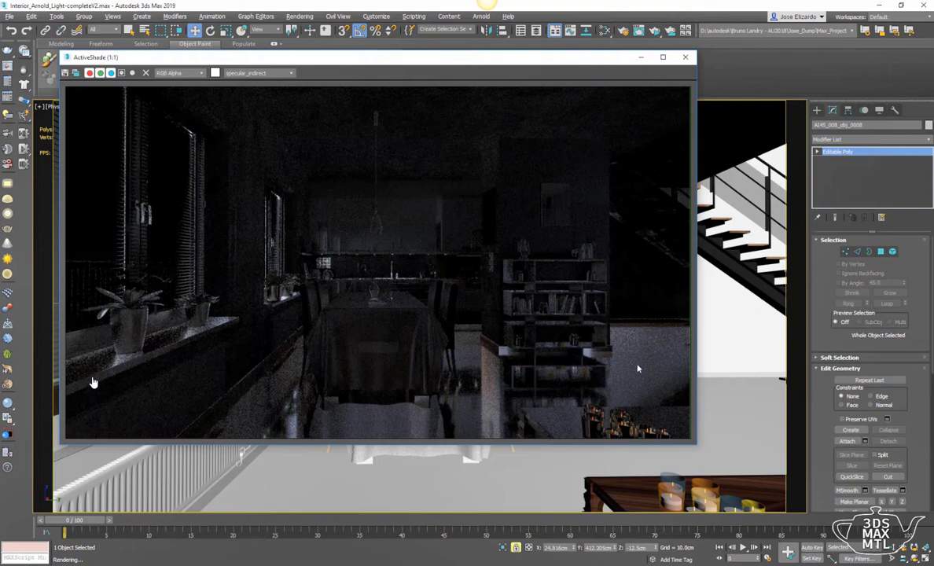
click(76, 72)
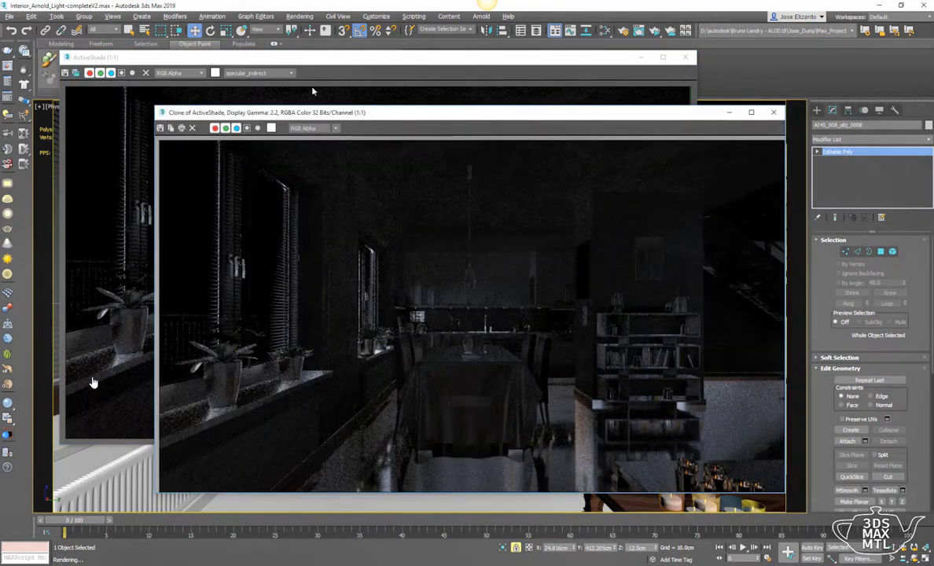
Set Arnold's Specular samples to 6 and snap the live render left and the clone right.
click(623, 31)
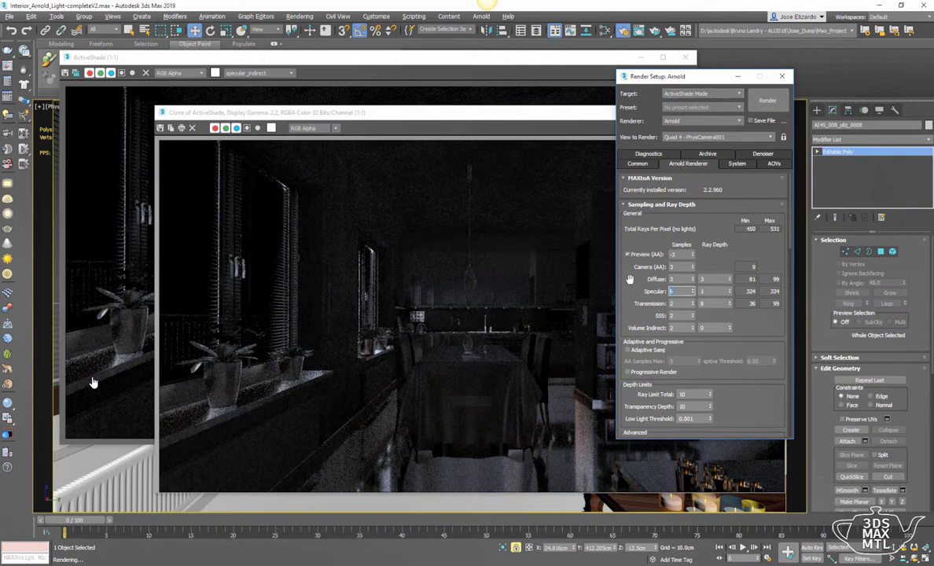
click(505, 245)
click(712, 85)
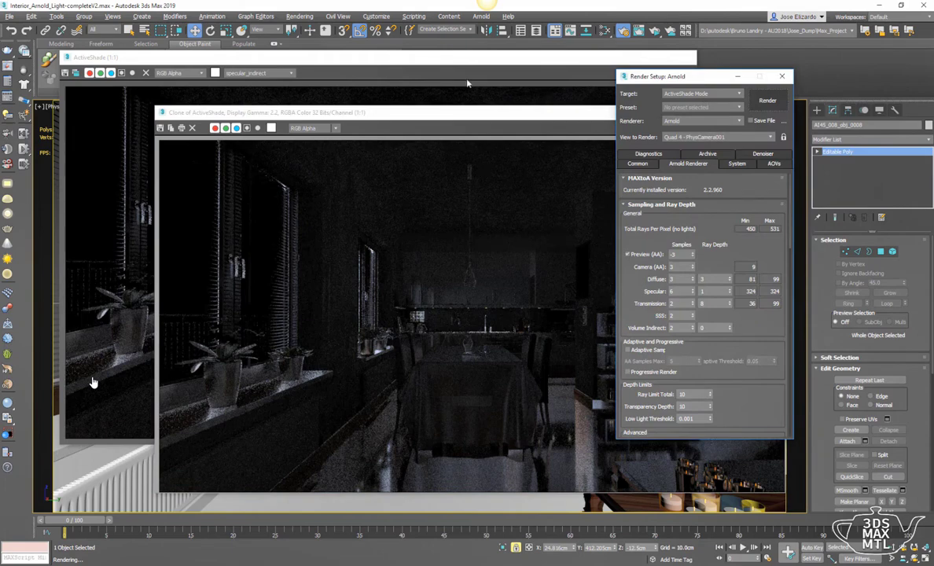
click(269, 75)
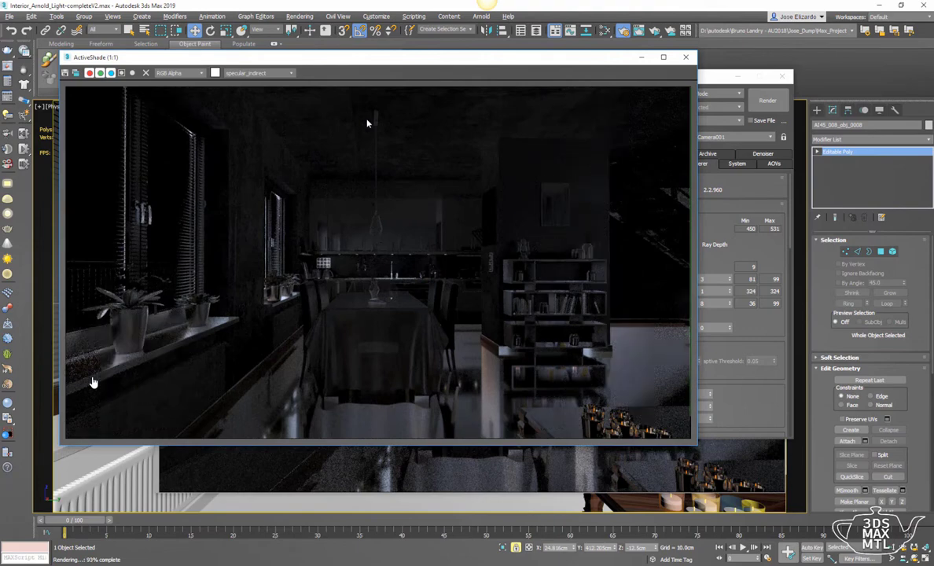
drag(383, 63, 0, 192)
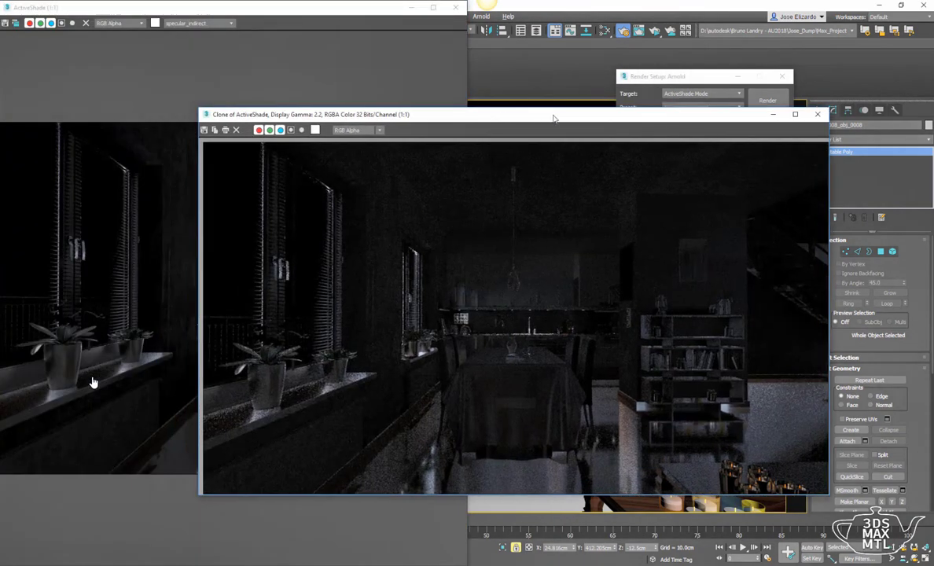
key(super+Right)
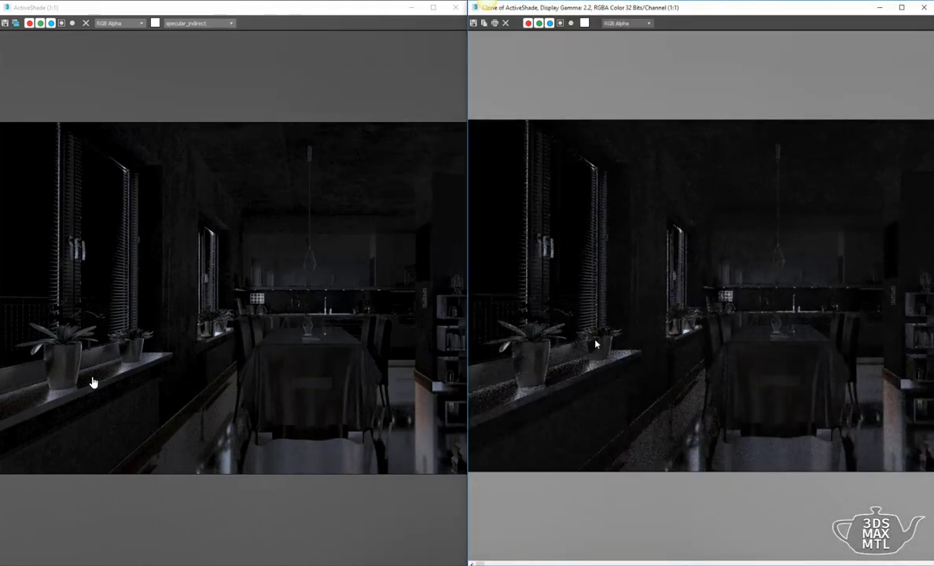